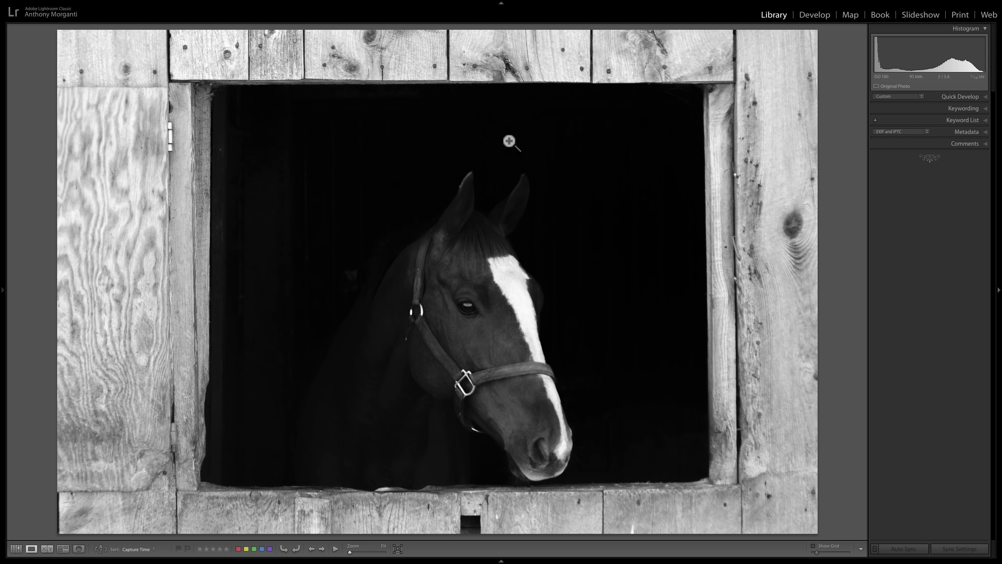
# - Look through the Library menu's commands, then close it without choosing one
pyautogui.click(116, 4)
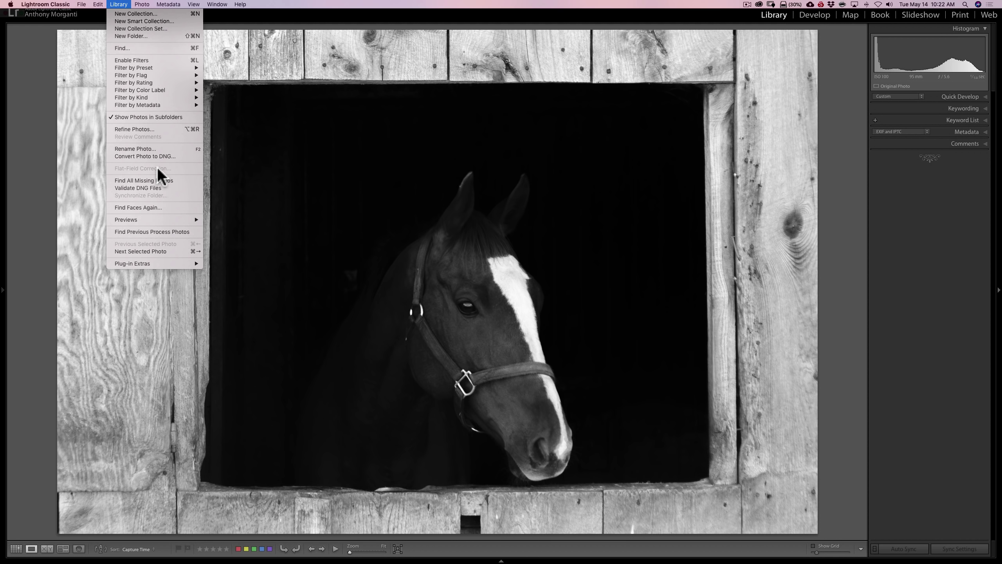
pyautogui.click(394, 23)
# - Open the horse photo in Develop and try positive and negative Texture, then reset it to 0
pyautogui.click(821, 15)
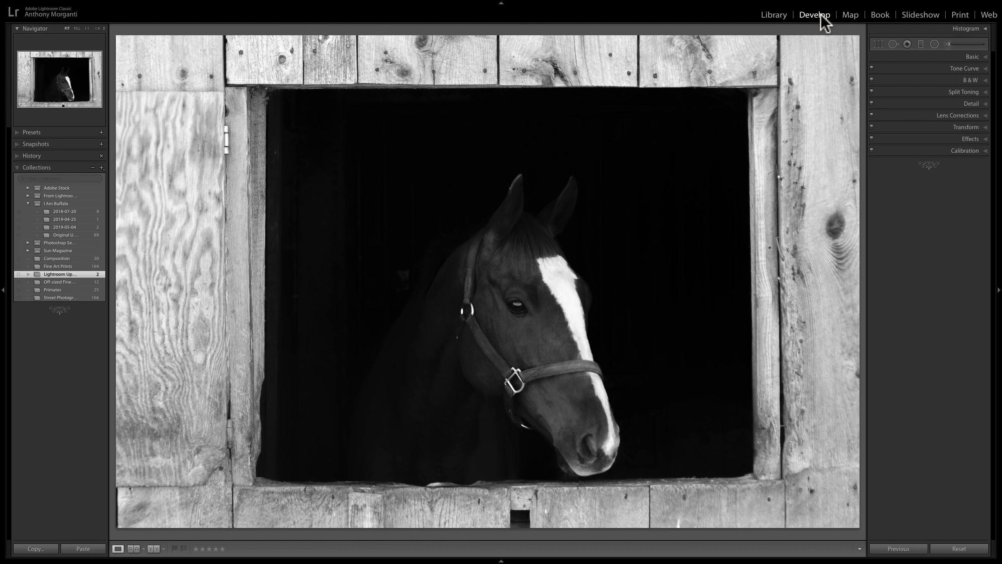
pyautogui.click(972, 56)
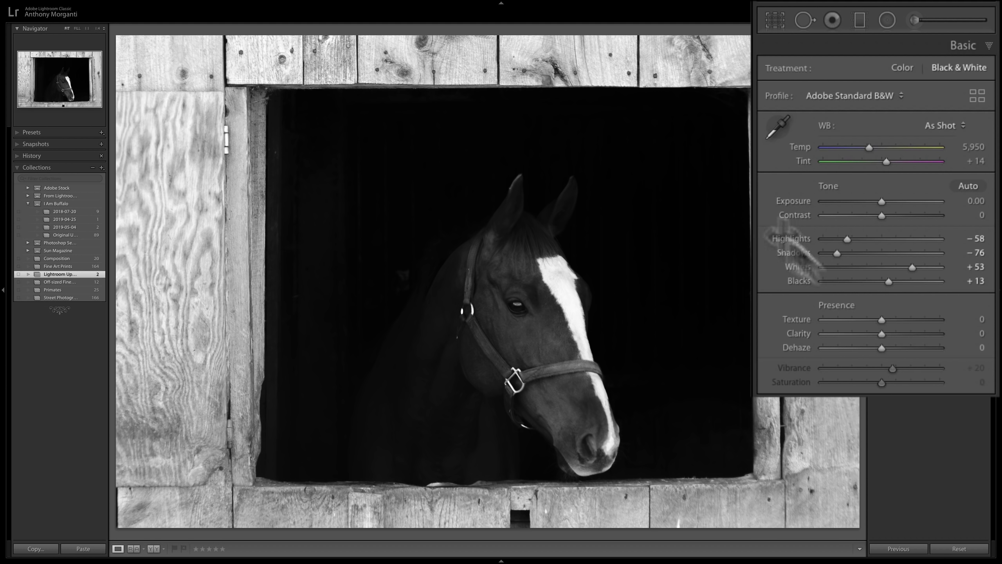
pyautogui.moveTo(881, 319)
pyautogui.mouseDown()
pyautogui.moveTo(959, 320)
pyautogui.moveTo(805, 320)
pyautogui.mouseUp()
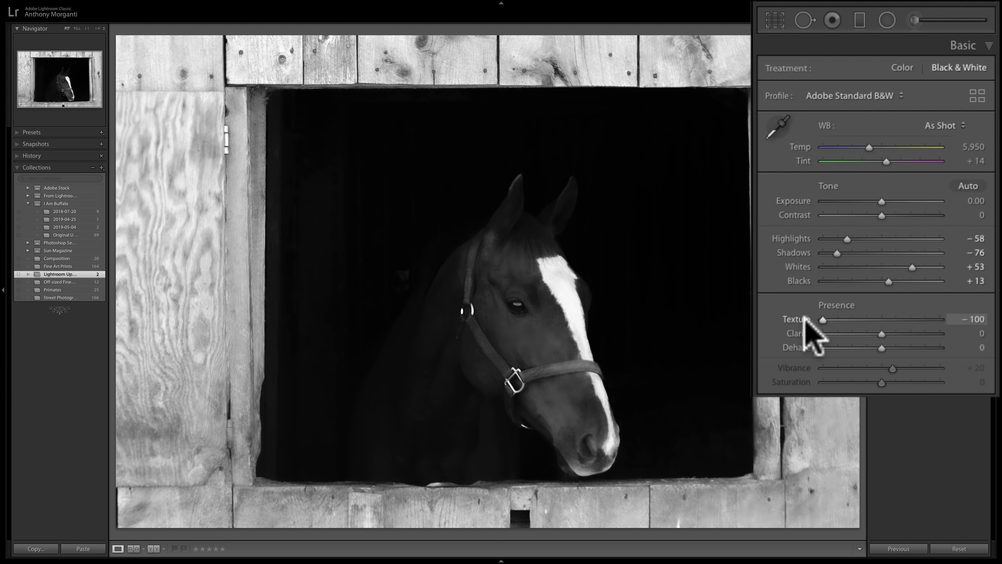
pyautogui.moveTo(807, 318)
pyautogui.mouseDown()
pyautogui.moveTo(875, 318)
pyautogui.moveTo(808, 316)
pyautogui.moveTo(826, 316)
pyautogui.mouseUp()
pyautogui.doubleClick(797, 318)
# - Try raised Clarity and Texture at +100, reset both to 0, and advance to the colour portrait
pyautogui.moveTo(881, 334); pyautogui.dragTo(955, 336)
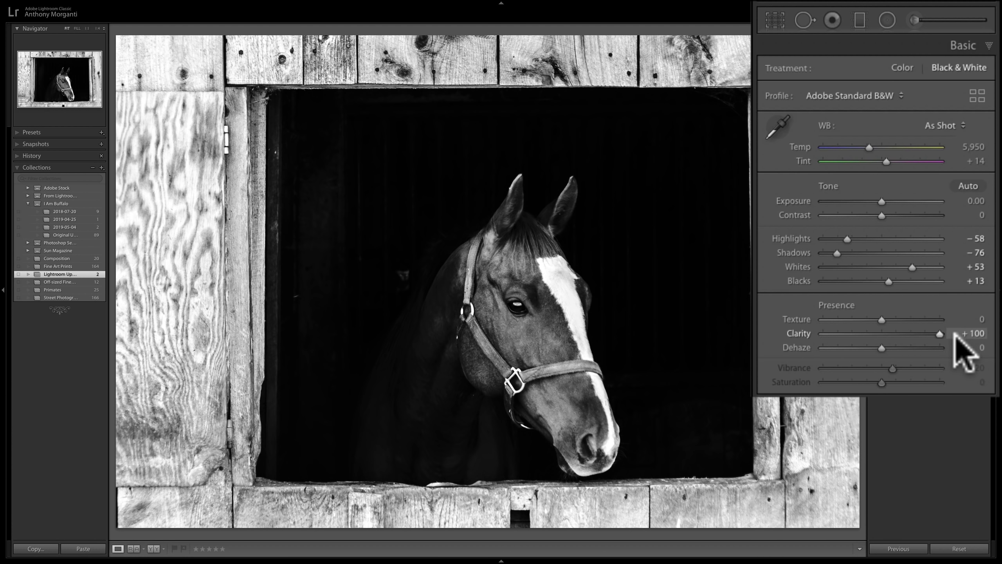
pyautogui.doubleClick(805, 334)
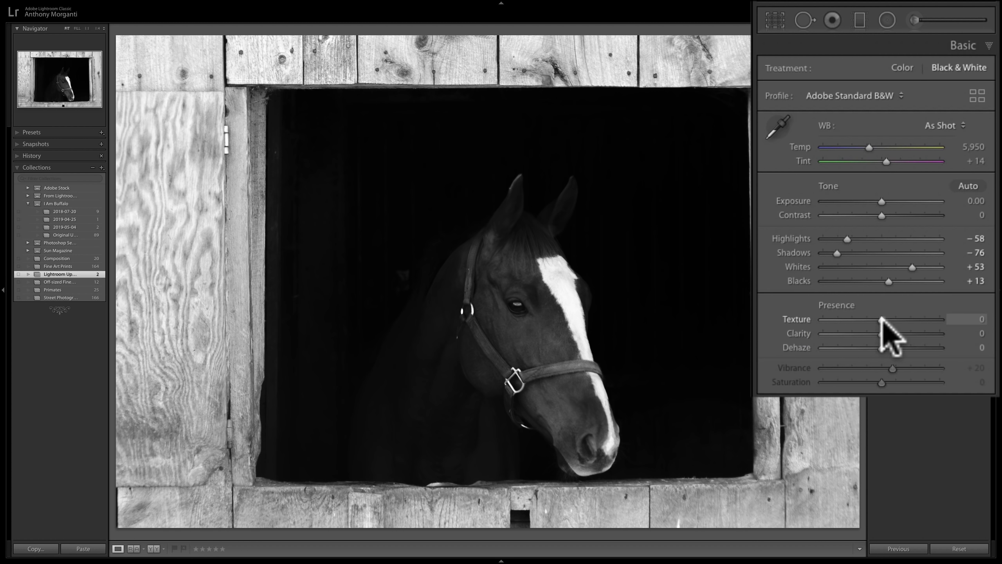
pyautogui.moveTo(882, 320)
pyautogui.mouseDown()
pyautogui.moveTo(975, 320)
pyautogui.moveTo(845, 320)
pyautogui.moveTo(890, 320)
pyautogui.mouseUp()
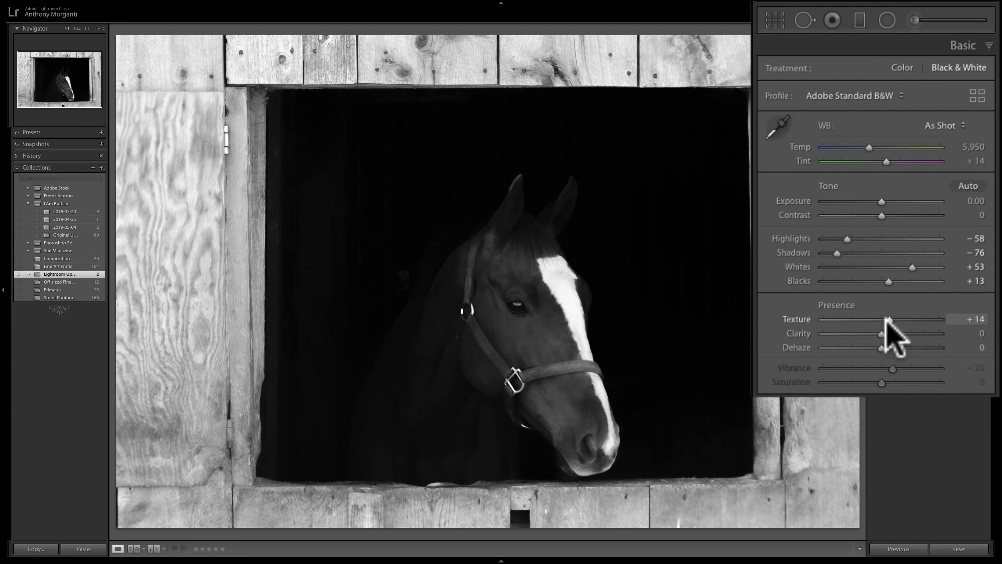
pyautogui.doubleClick(799, 316)
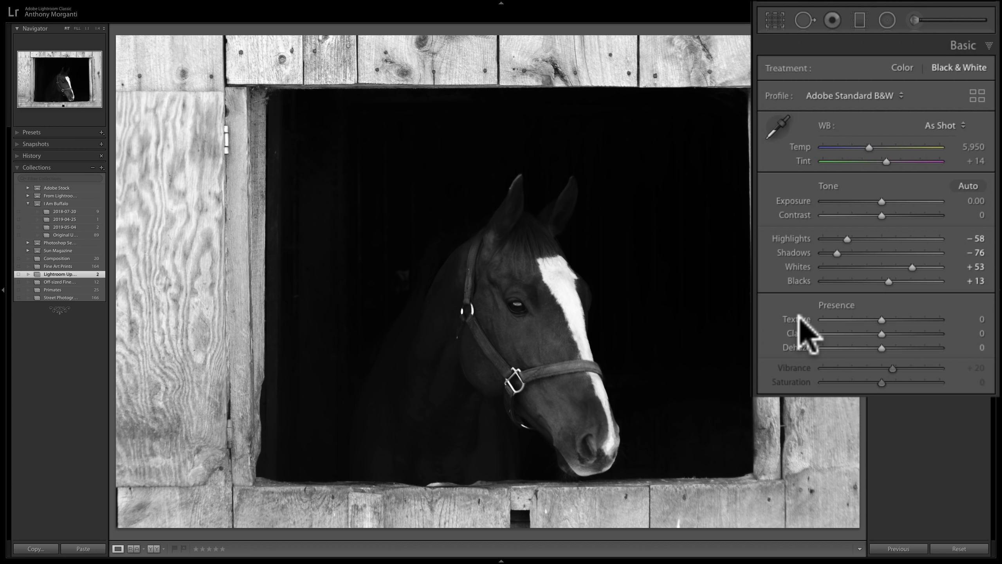
pyautogui.press('Right')
pyautogui.click(505, 240)
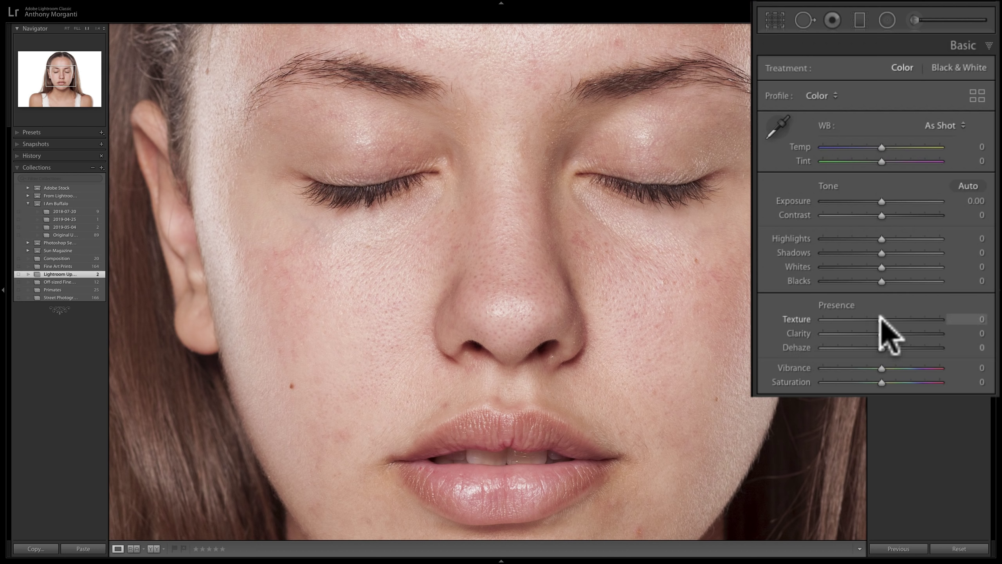
pyautogui.moveTo(881, 318); pyautogui.dragTo(844, 320)
pyautogui.doubleClick(860, 320)
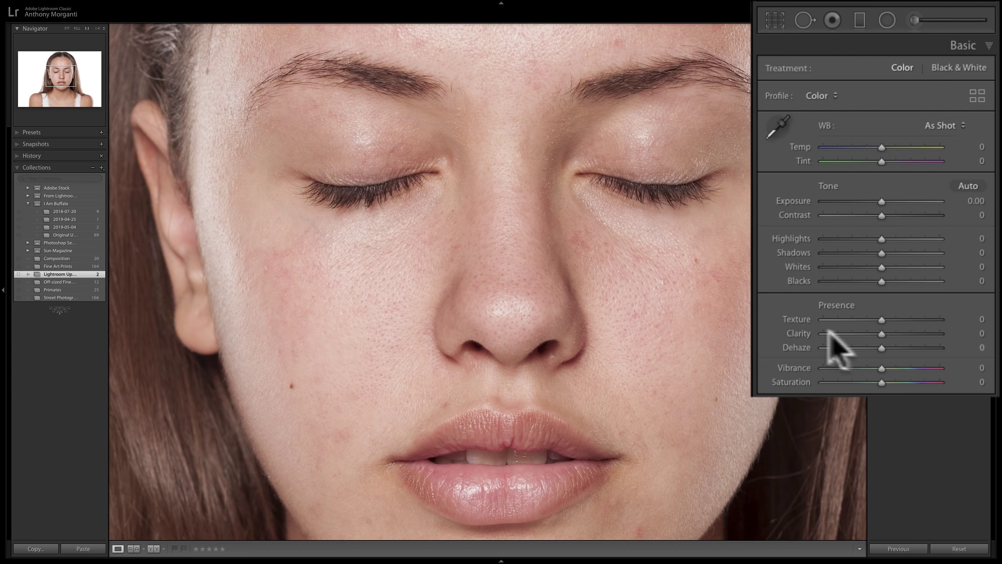
pyautogui.moveTo(883, 333); pyautogui.dragTo(836, 335)
pyautogui.doubleClick(893, 200)
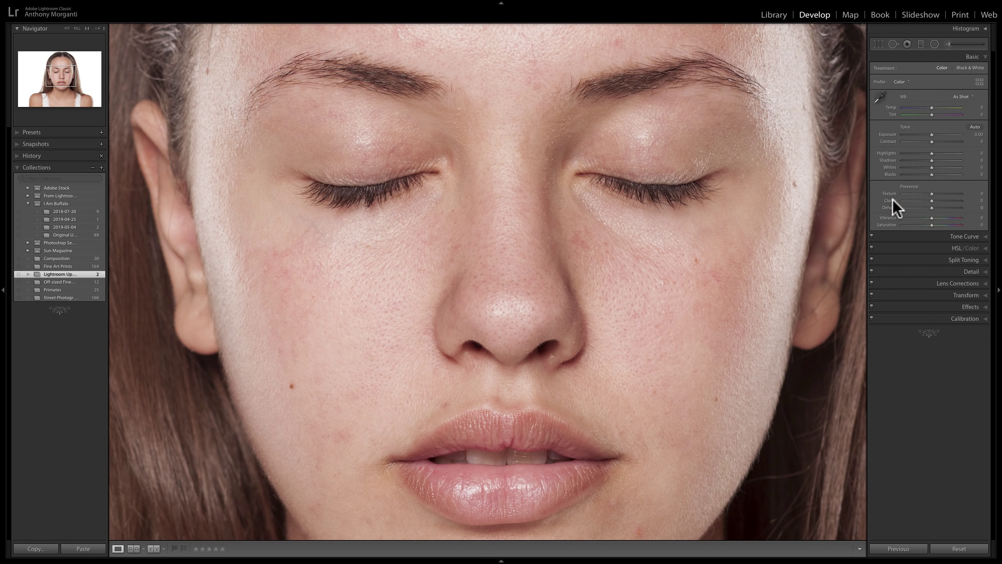
pyautogui.moveTo(931, 193)
pyautogui.mouseDown()
pyautogui.moveTo(917, 194)
pyautogui.moveTo(930, 195)
pyautogui.mouseUp()
pyautogui.doubleClick(889, 194)
pyautogui.click(566, 235)
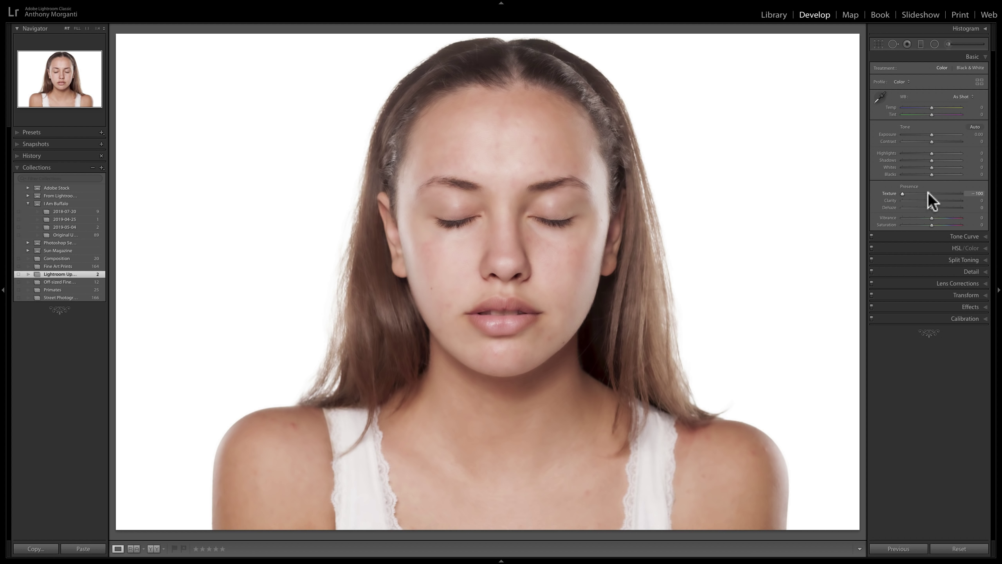
# - Reset global Texture from -100 to 0 and set up an Adjustment Brush with Texture -43
pyautogui.doubleClick(891, 193)
pyautogui.click(950, 44)
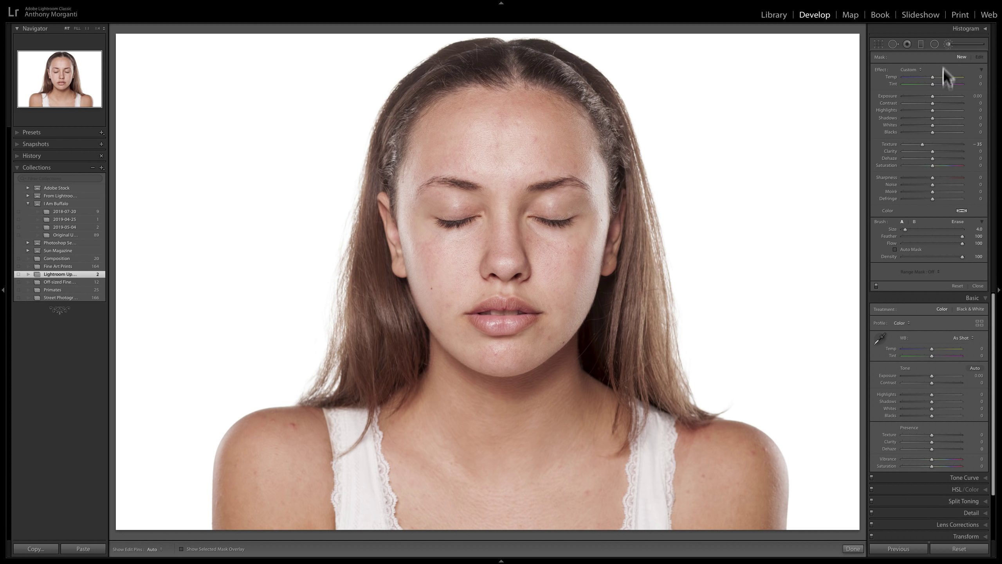
pyautogui.click(926, 144)
# - Brush the Texture -43 smoothing over the forehead and between the eyebrows, zooming in near the nose
pyautogui.press('h')
pyautogui.moveTo(513, 136)
pyautogui.mouseDown()
pyautogui.moveTo(495, 162)
pyautogui.moveTo(509, 179)
pyautogui.moveTo(504, 164)
pyautogui.moveTo(471, 150)
pyautogui.moveTo(455, 149)
pyautogui.moveTo(449, 164)
pyautogui.moveTo(443, 147)
pyautogui.moveTo(437, 165)
pyautogui.moveTo(515, 133)
pyautogui.moveTo(540, 145)
pyautogui.moveTo(558, 139)
pyautogui.moveTo(576, 153)
pyautogui.moveTo(552, 145)
pyautogui.moveTo(532, 259)
pyautogui.moveTo(528, 236)
pyautogui.moveTo(534, 243)
pyautogui.moveTo(473, 263)
pyautogui.moveTo(419, 250)
pyautogui.mouseUp()
pyautogui.moveTo(507, 225); pyautogui.dragTo(516, 202)
pyautogui.moveTo(468, 135); pyautogui.dragTo(470, 157)
pyautogui.moveTo(435, 137); pyautogui.dragTo(434, 138)
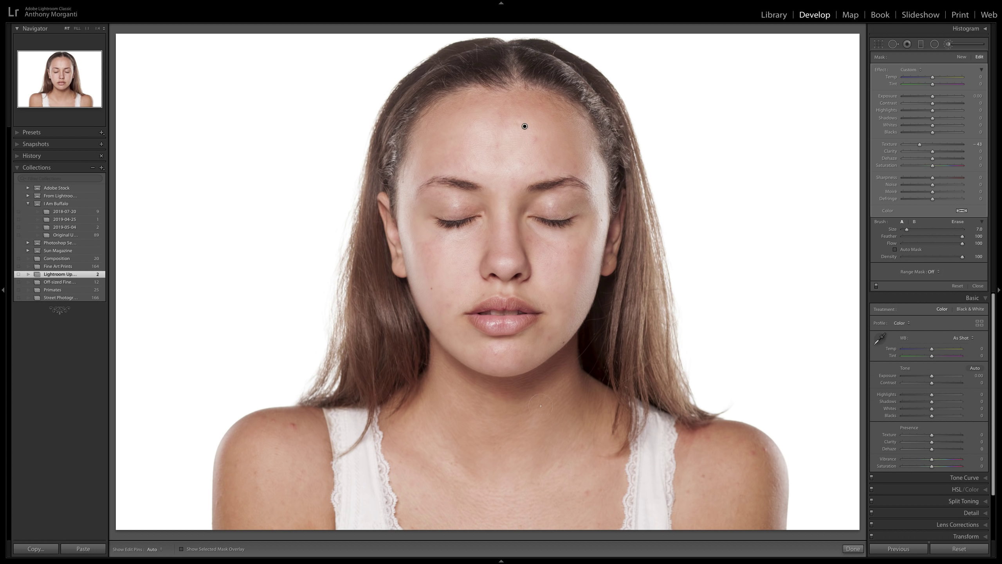
pyautogui.press('h')
pyautogui.press('h')
pyautogui.click(509, 221)
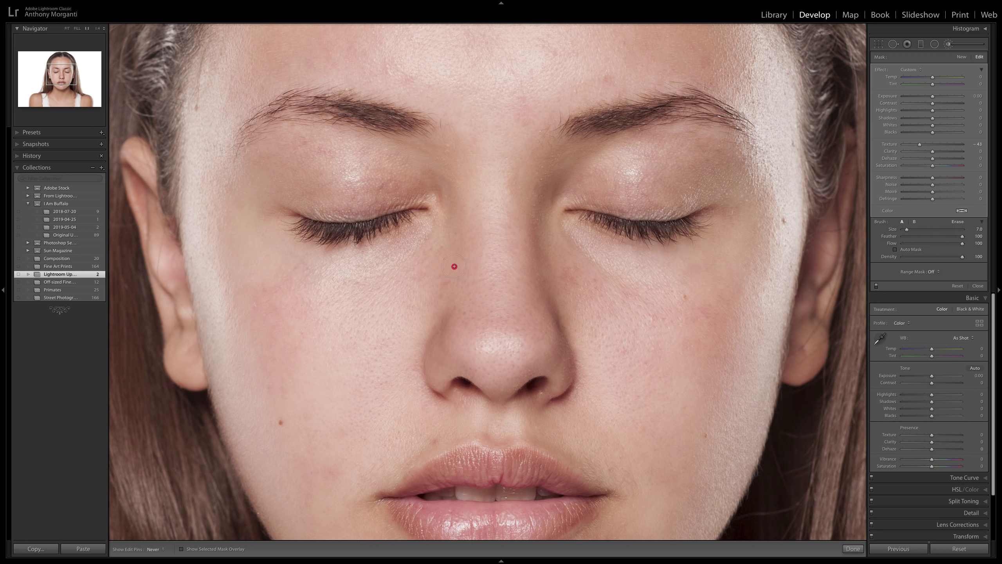
pyautogui.press('h')
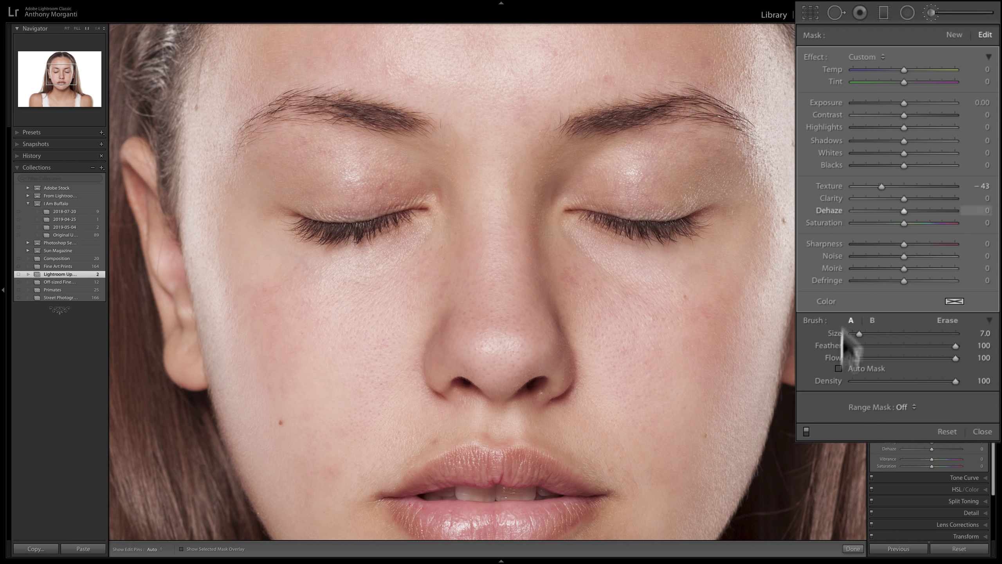
# - Compare the brush on and off, reset its Texture, set its Clarity to -62, and zoom to Fit
pyautogui.click(807, 431)
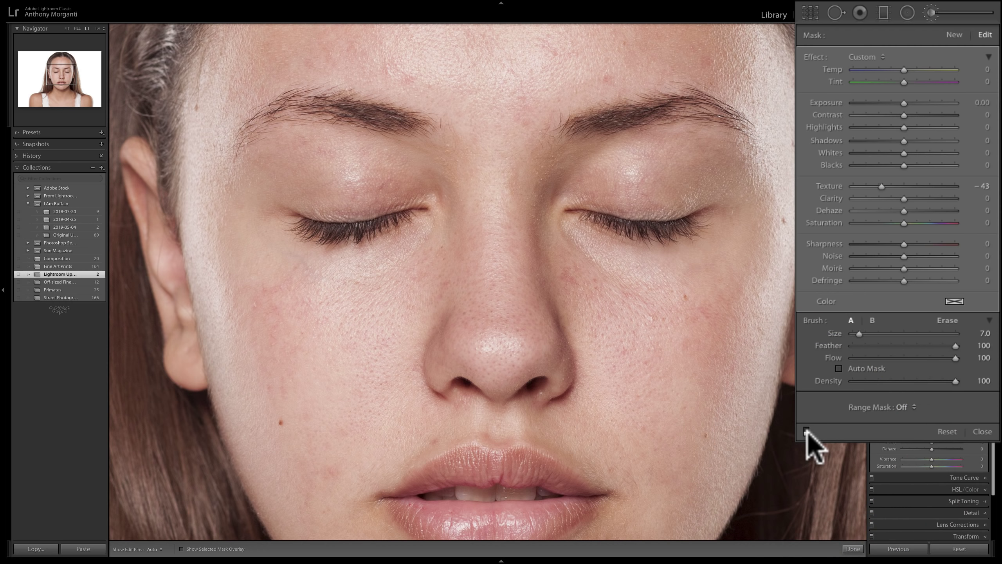
pyautogui.click(806, 430)
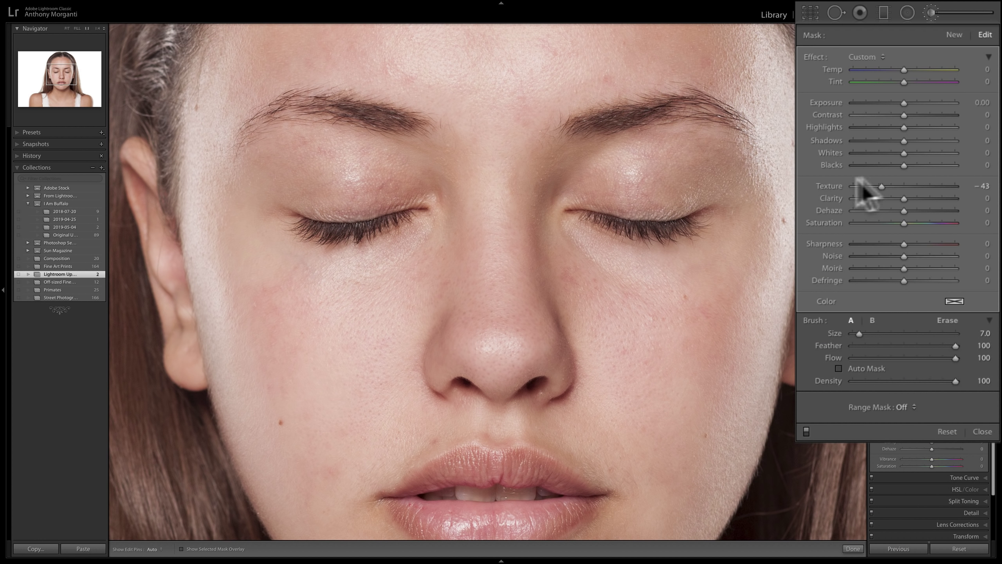
pyautogui.doubleClick(831, 186)
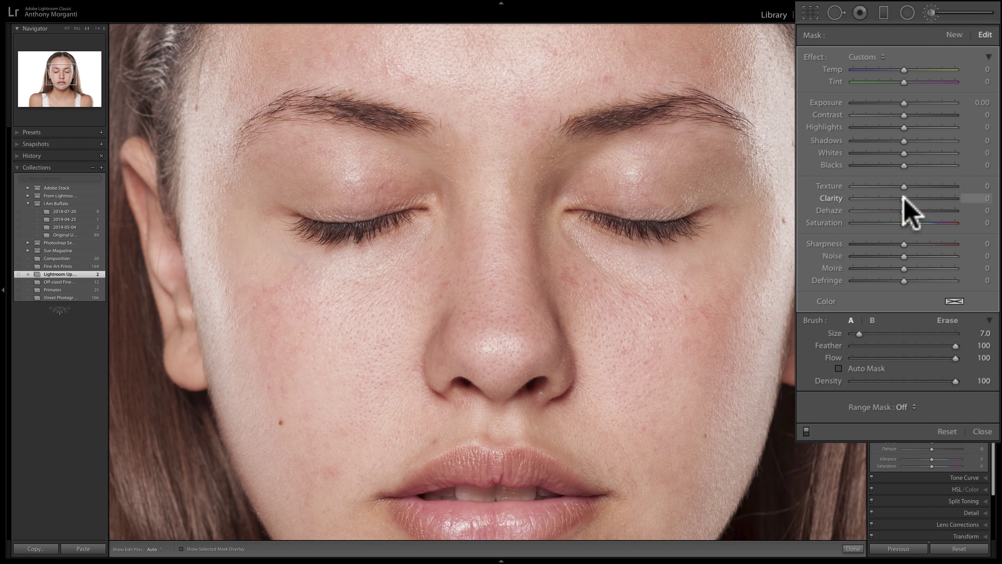
pyautogui.moveTo(903, 198)
pyautogui.mouseDown()
pyautogui.moveTo(872, 199)
pyautogui.moveTo(892, 199)
pyautogui.mouseUp()
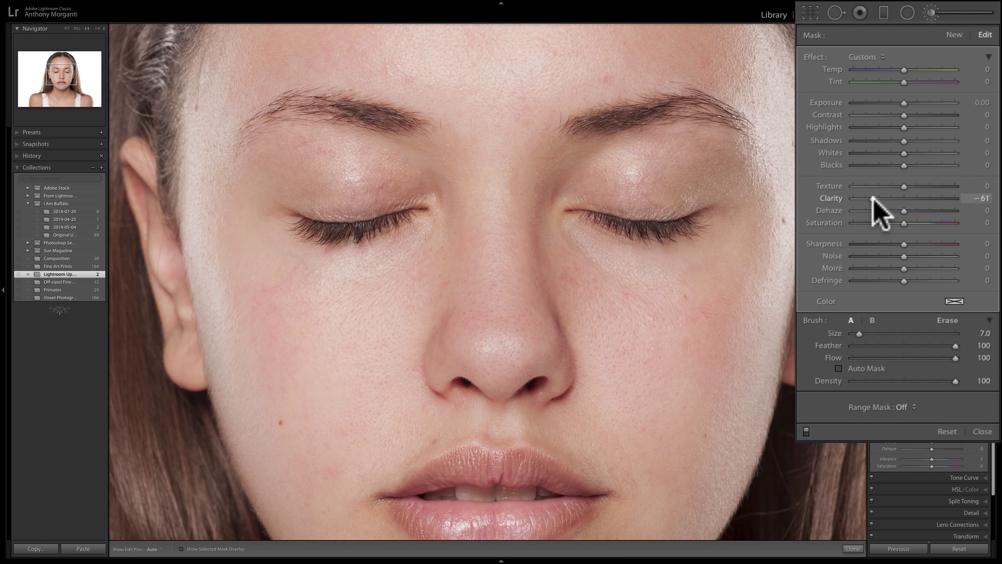
pyautogui.moveTo(875, 199)
pyautogui.mouseDown()
pyautogui.moveTo(916, 186)
pyautogui.moveTo(908, 187)
pyautogui.mouseUp()
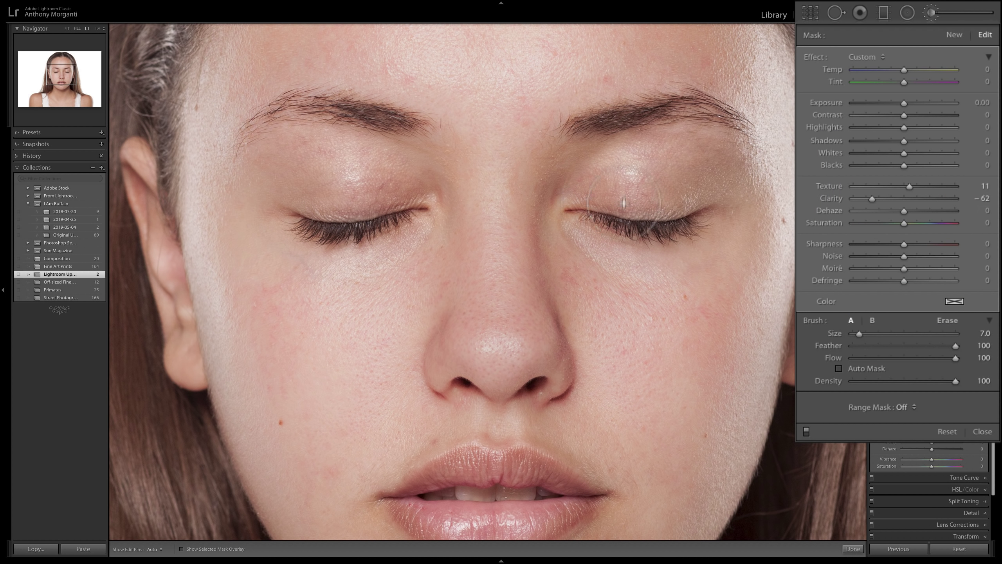
pyautogui.click(517, 254)
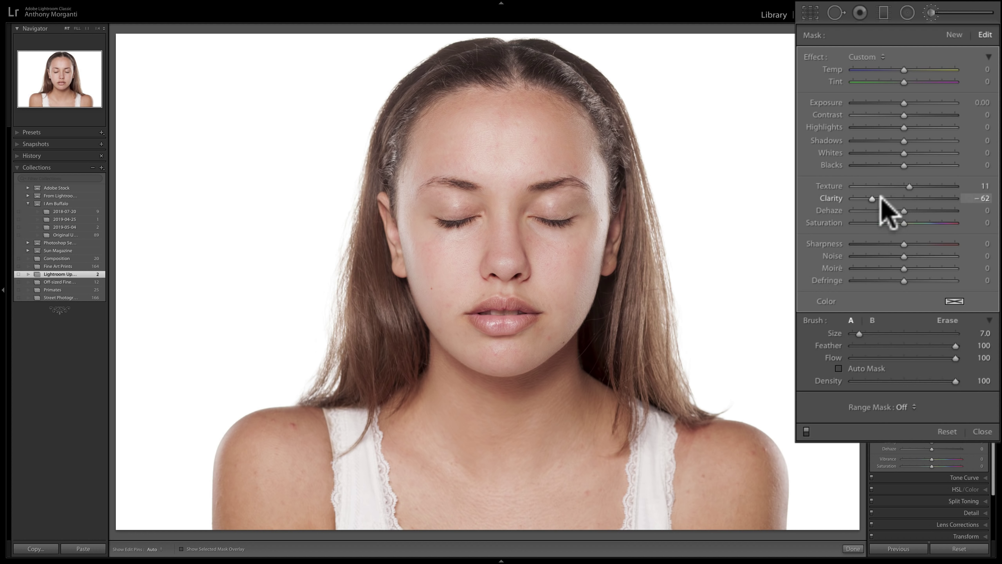
# - Raise the brush adjustment's Clarity from -62 to -57
pyautogui.moveTo(872, 197); pyautogui.dragTo(874, 197)
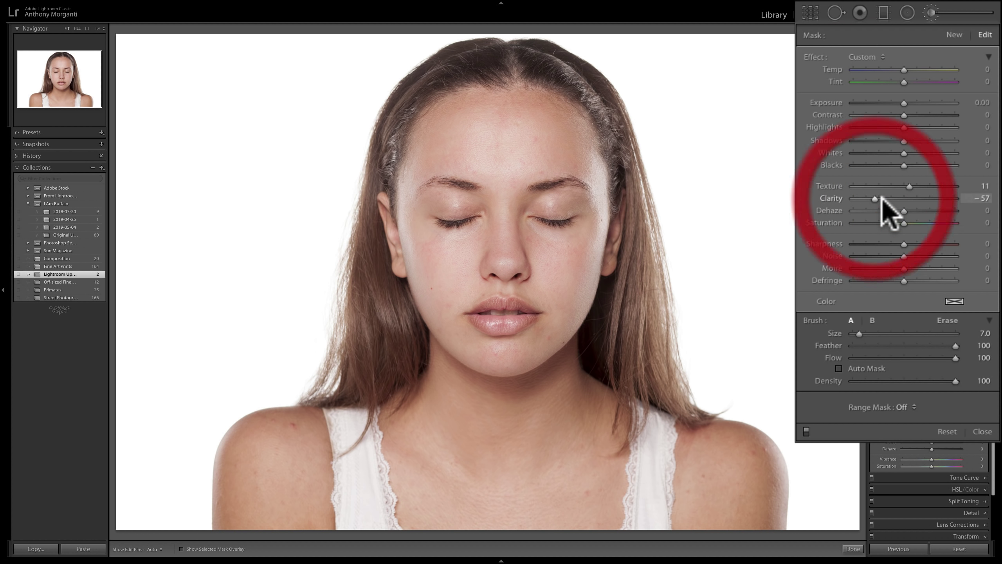